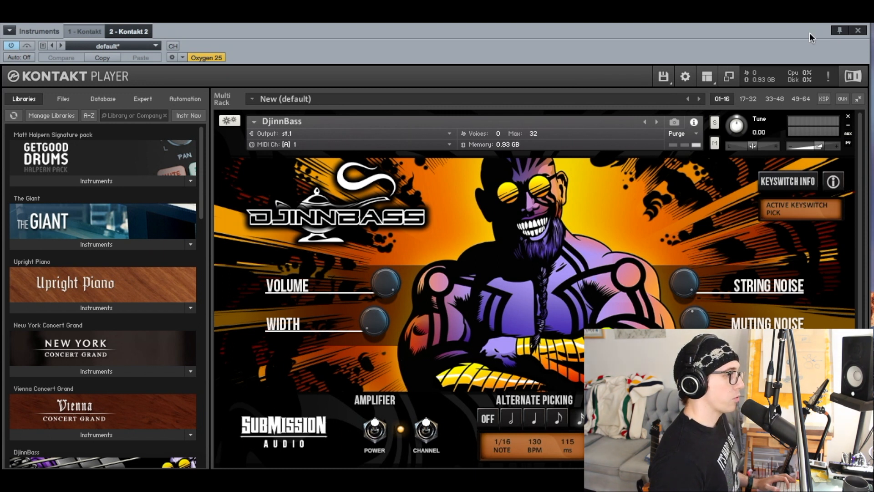
# Step: Compare the DjinnBass amplifier's two channels, and turn the amplifier power off before closing the instrument window
pyautogui.click(858, 30)
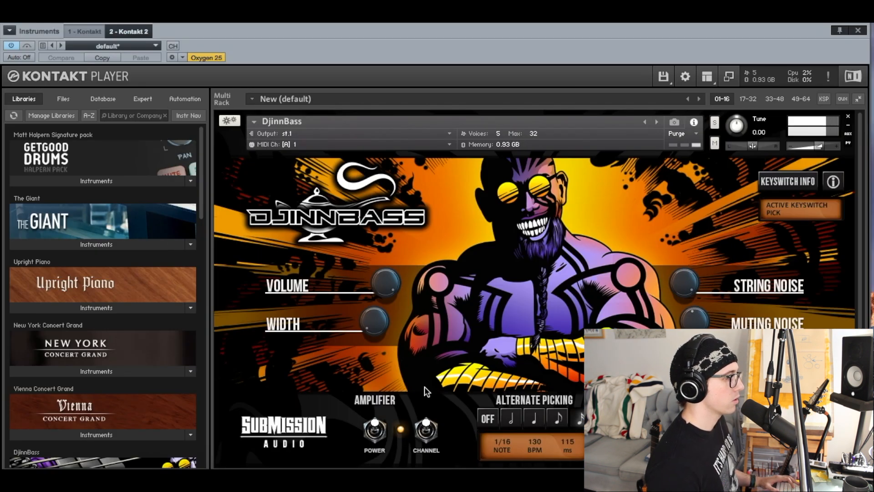
pyautogui.click(426, 431)
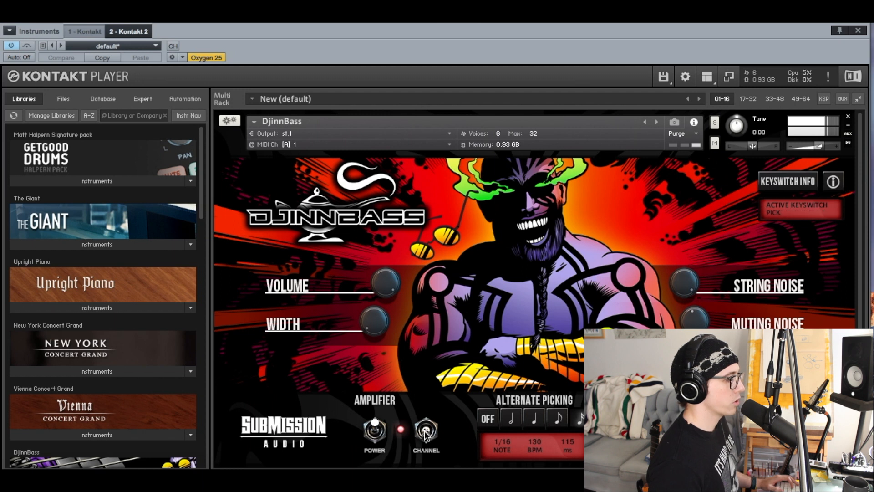
pyautogui.click(426, 432)
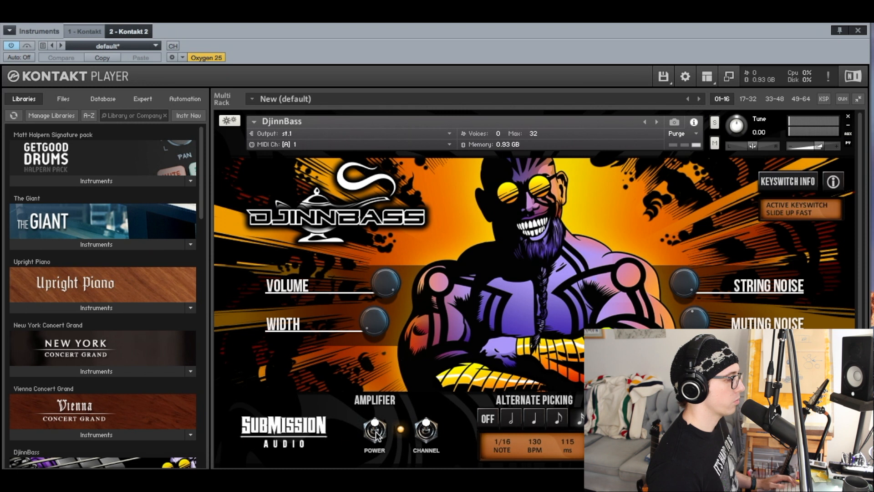
pyautogui.click(375, 432)
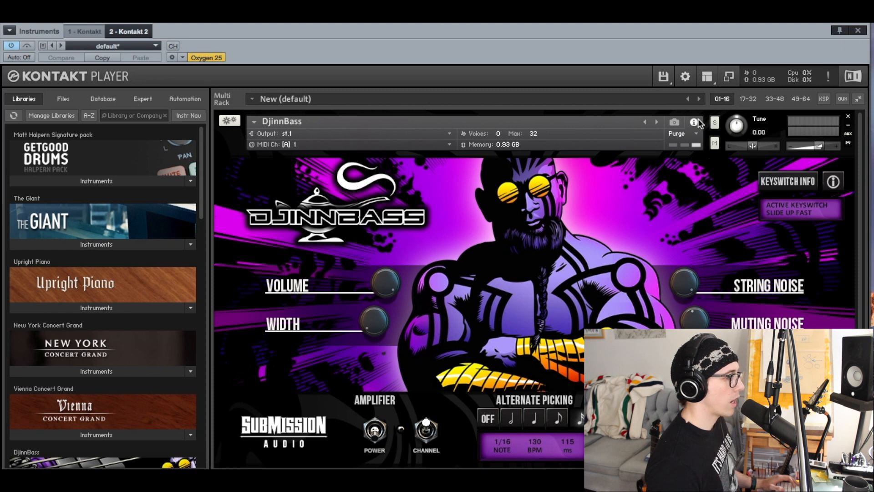
pyautogui.click(859, 32)
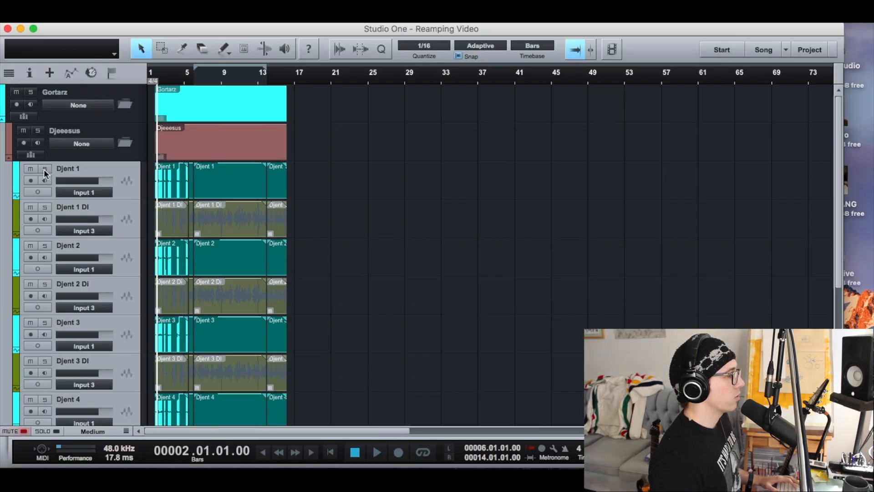
# Step: Audition the Djent 1 track in solo, and clear its solo after stopping playback
pyautogui.click(50, 167)
pyautogui.click(47, 167)
pyautogui.click(48, 168)
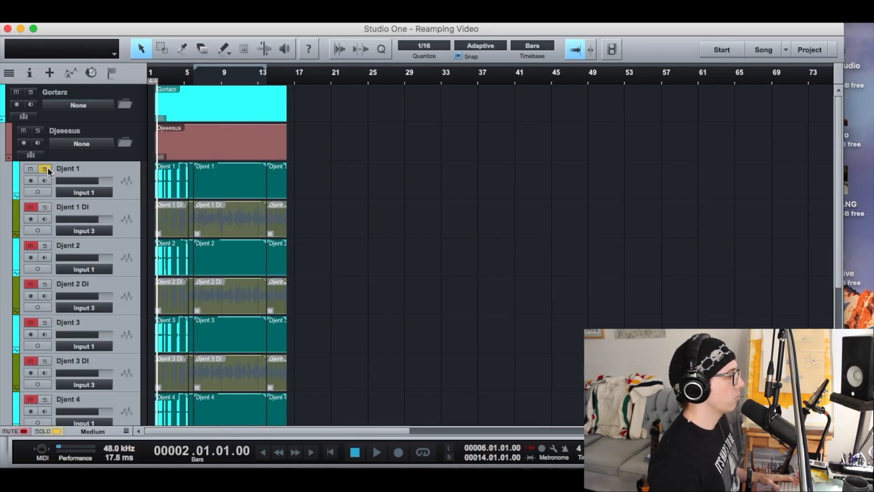
pyautogui.press('space')
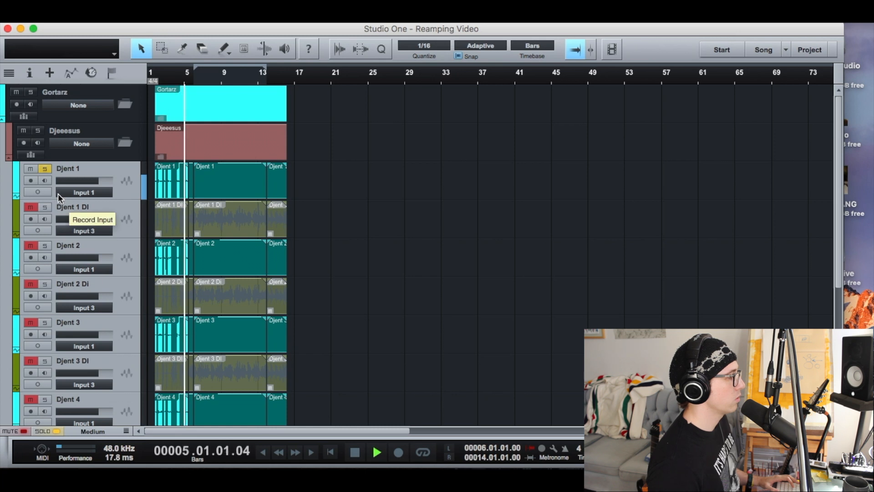
pyautogui.press('space')
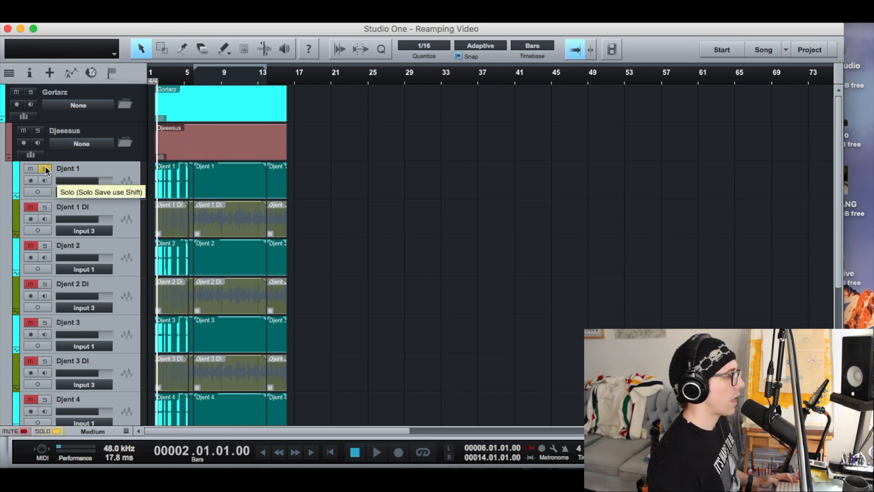
pyautogui.click(45, 170)
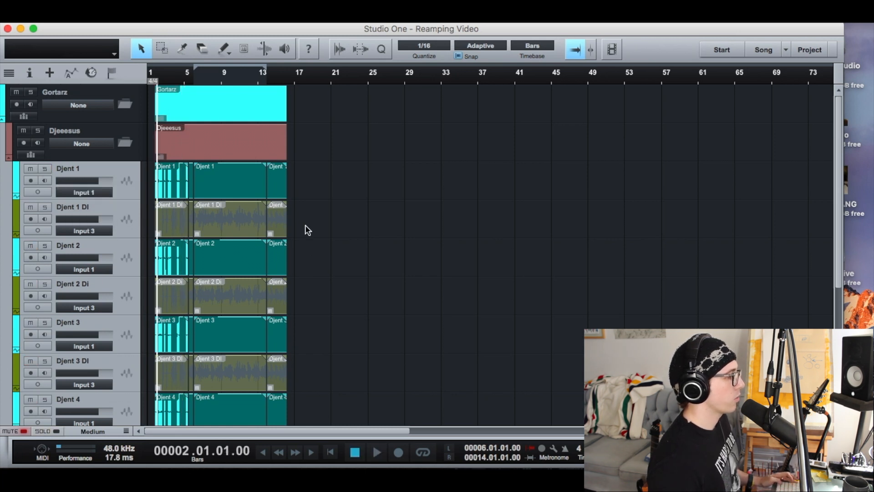
# Step: Solo the Djent 1 DI track and play it back to hear the unprocessed guitar
pyautogui.click(122, 222)
pyautogui.click(122, 223)
pyautogui.click(44, 207)
pyautogui.press('space')
pyautogui.press('space')
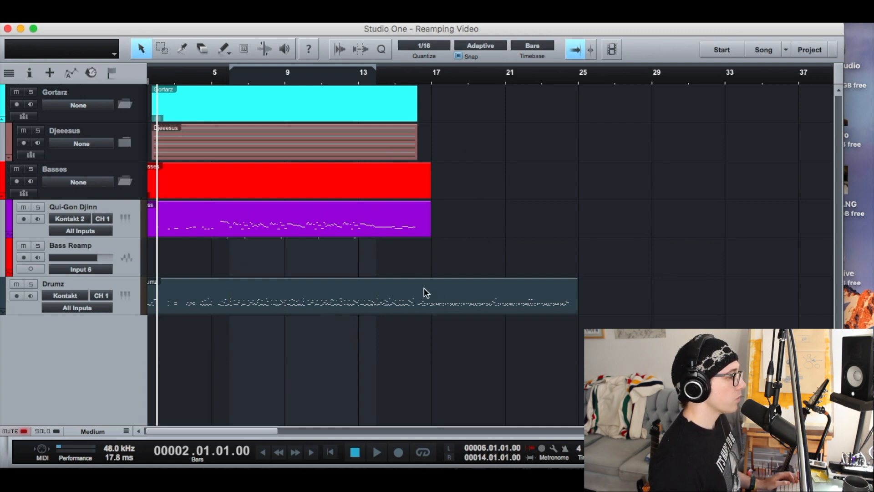
# Step: Solo and audition the Qui-Gon Djinn bass track, and toggle record arming on the Bass Reamp track on and off
pyautogui.click(37, 207)
pyautogui.press('space')
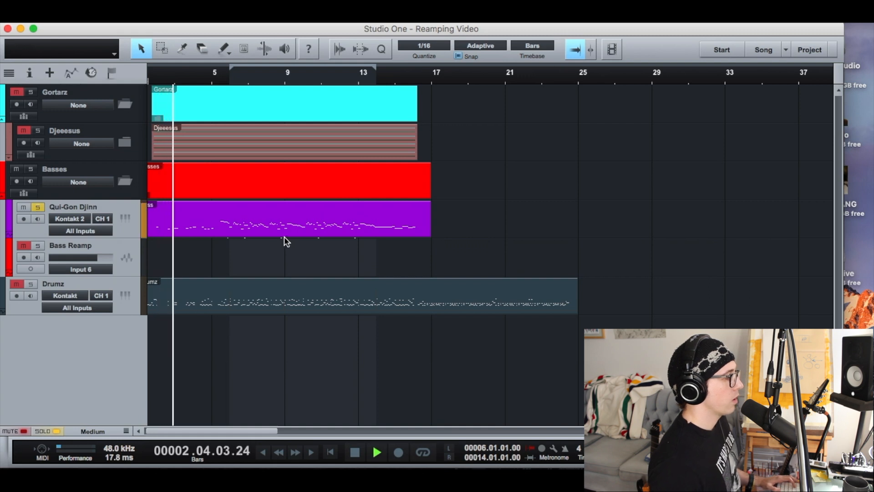
pyautogui.press('space')
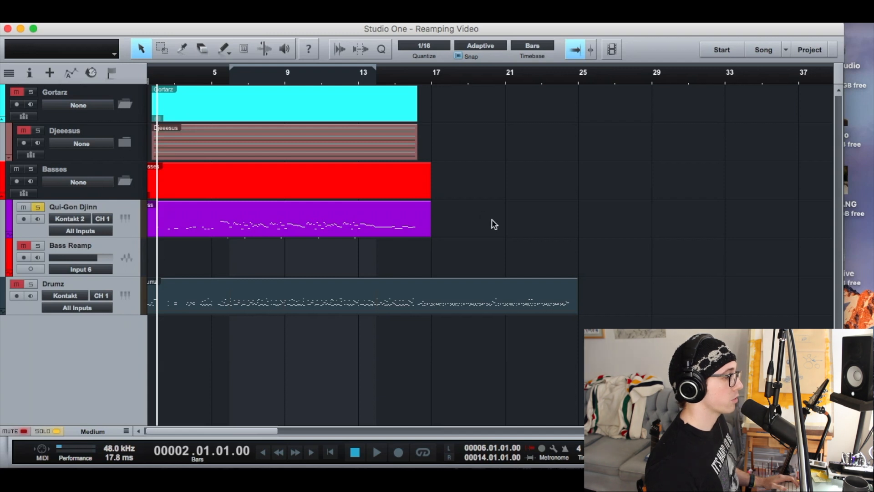
pyautogui.click(24, 257)
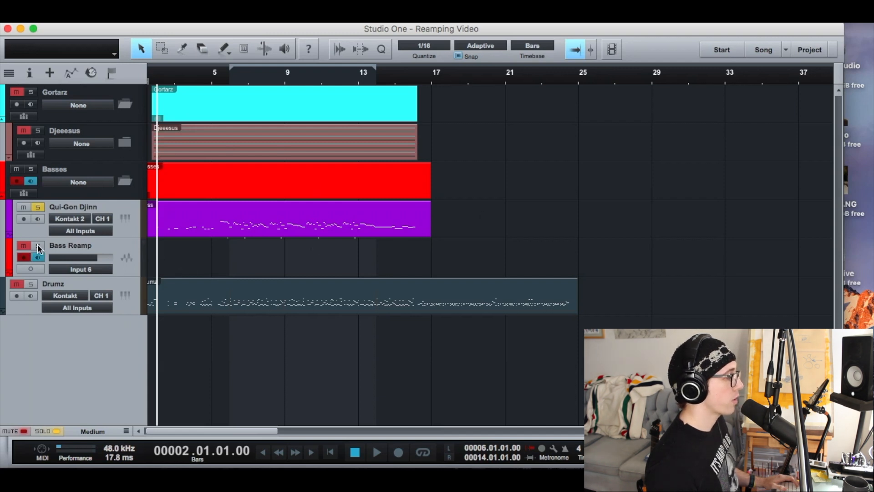
pyautogui.click(24, 257)
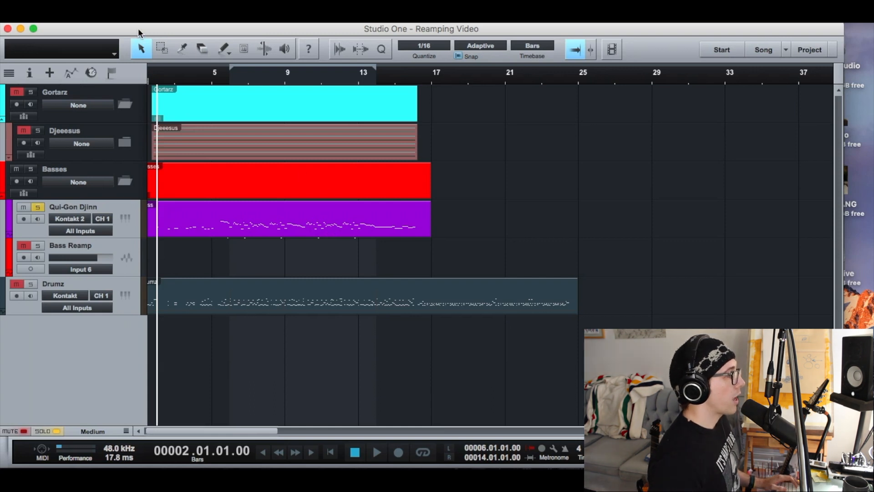
# Step: Rename Input 6 to Bass Reamp in the song's audio input setup
pyautogui.click(154, 15)
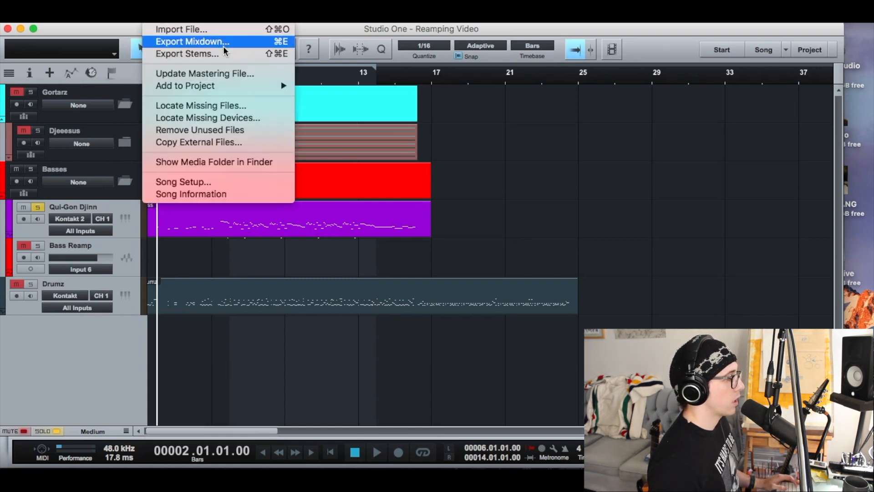
pyautogui.click(224, 183)
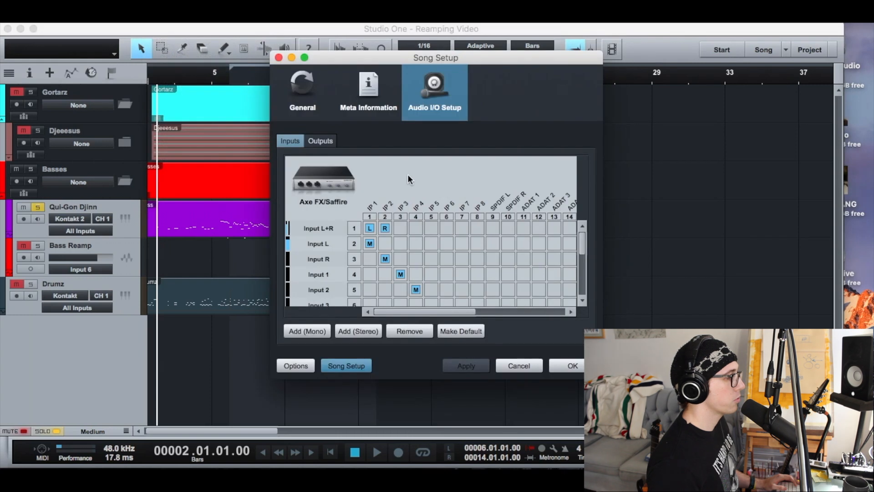
pyautogui.scroll(-5, 459, 239)
pyautogui.scroll(5, 459, 240)
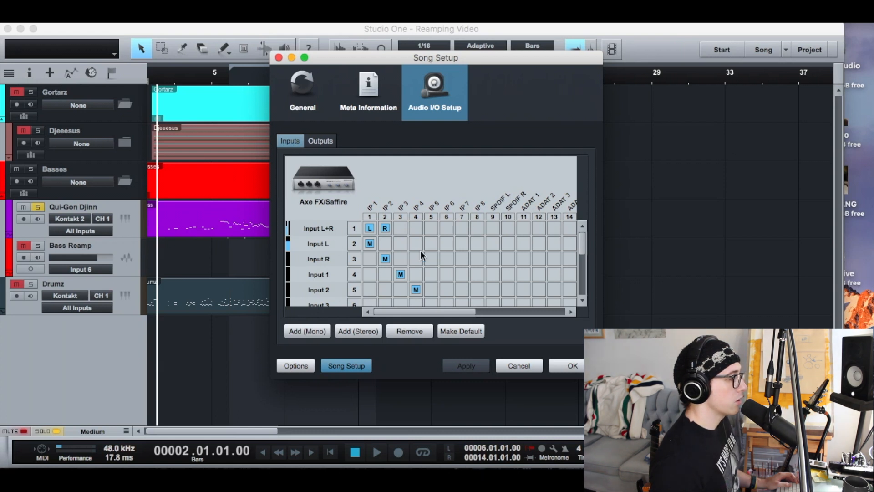
pyautogui.scroll(-5, 464, 253)
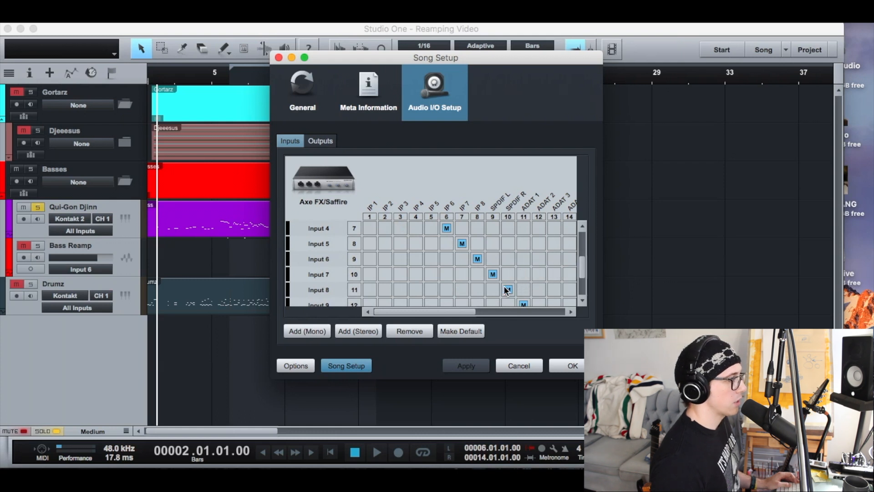
pyautogui.scroll(3, 352, 278)
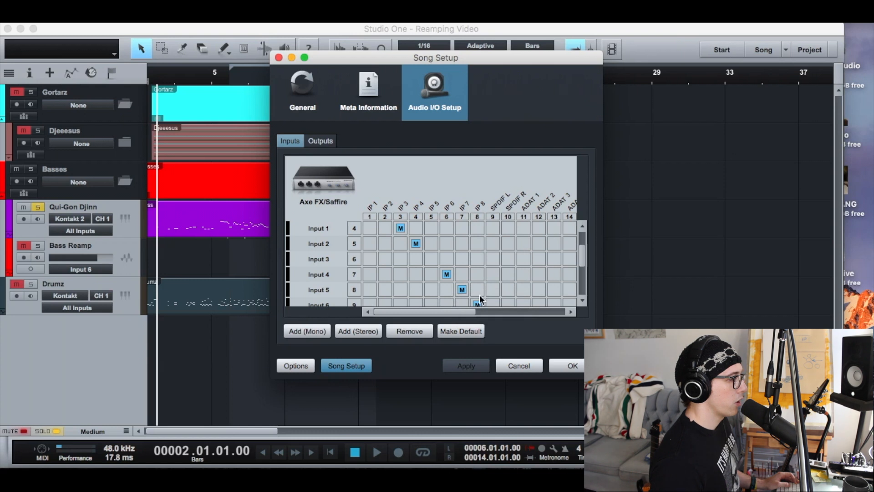
pyautogui.scroll(-3, 480, 280)
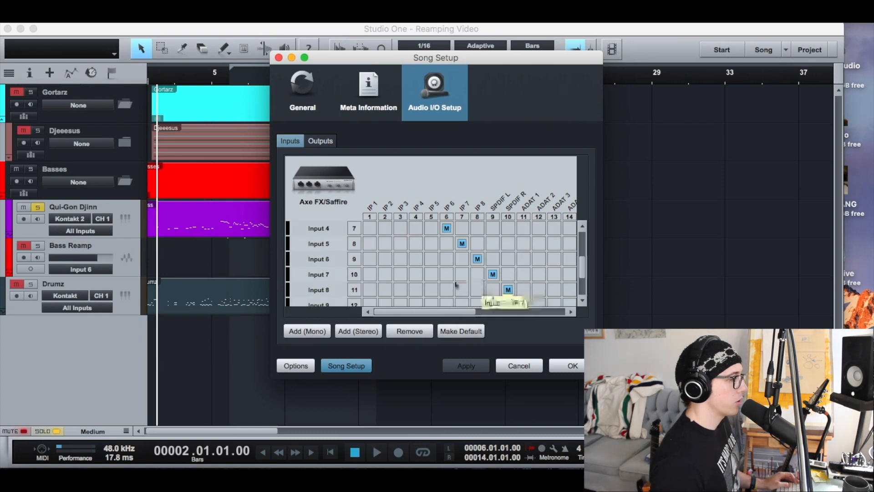
pyautogui.doubleClick(319, 259)
pyautogui.write('B')
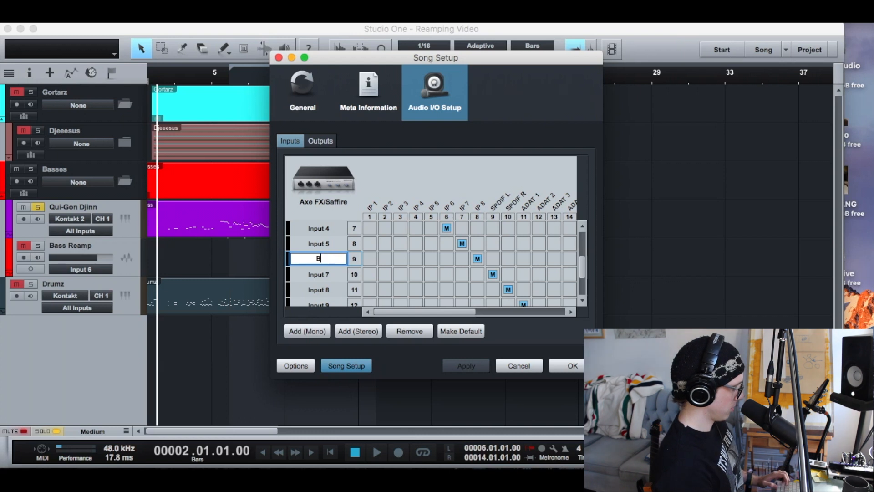
pyautogui.write('ass Reamp')
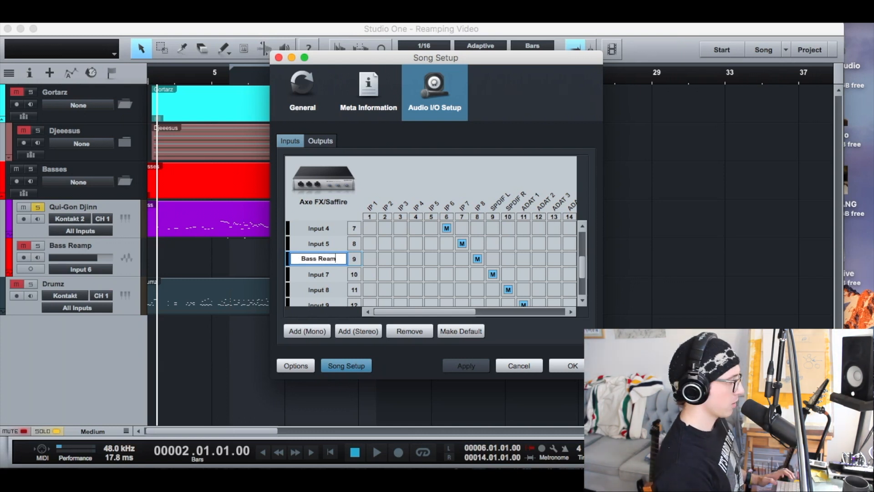
pyautogui.press('Return')
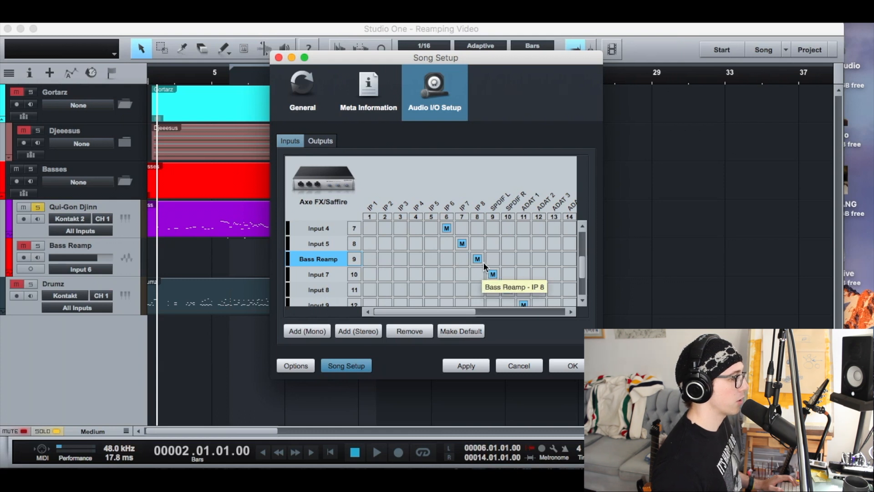
# Step: Show the song's audio output assignments and select the Reamp output
pyautogui.scroll(3, 468, 262)
pyautogui.scroll(1, 468, 261)
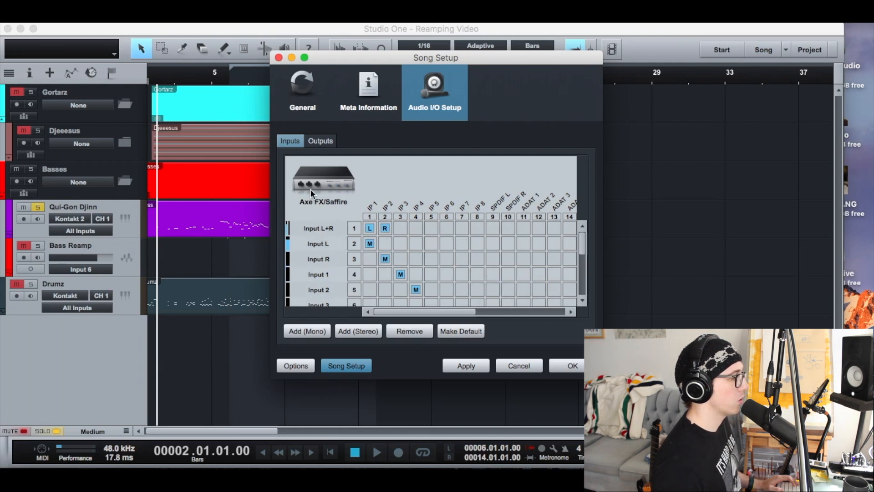
pyautogui.click(324, 141)
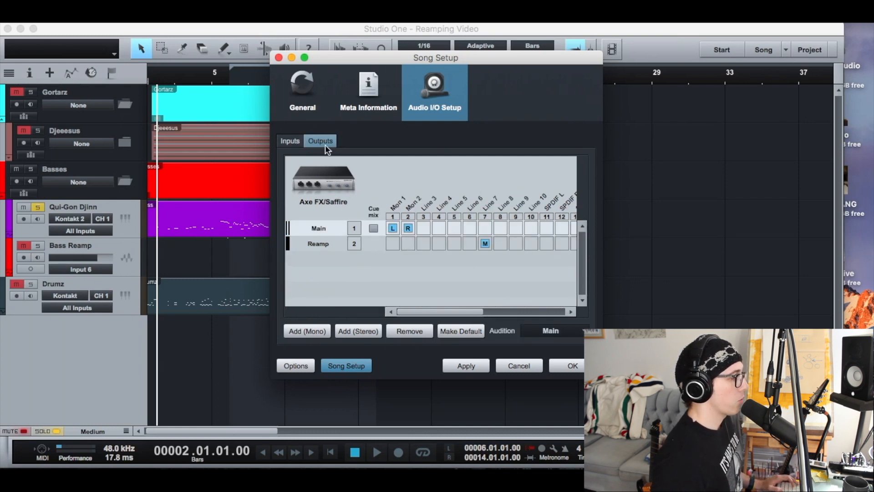
pyautogui.click(318, 244)
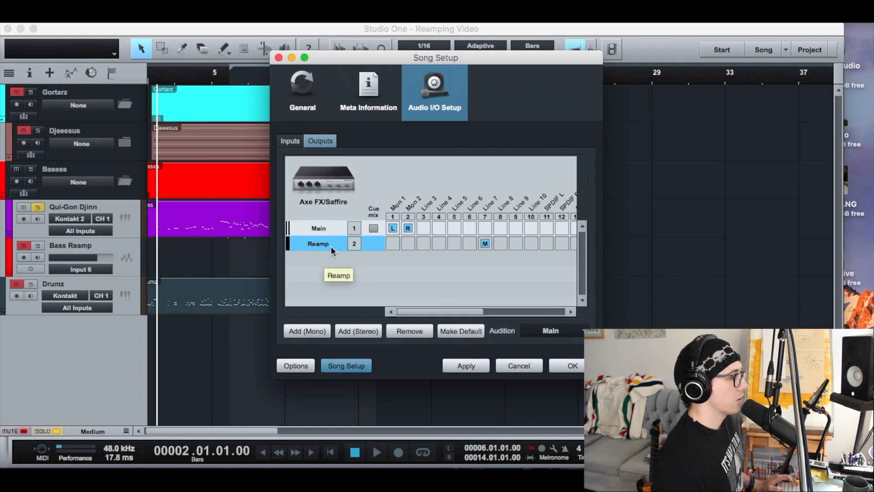
pyautogui.click(307, 332)
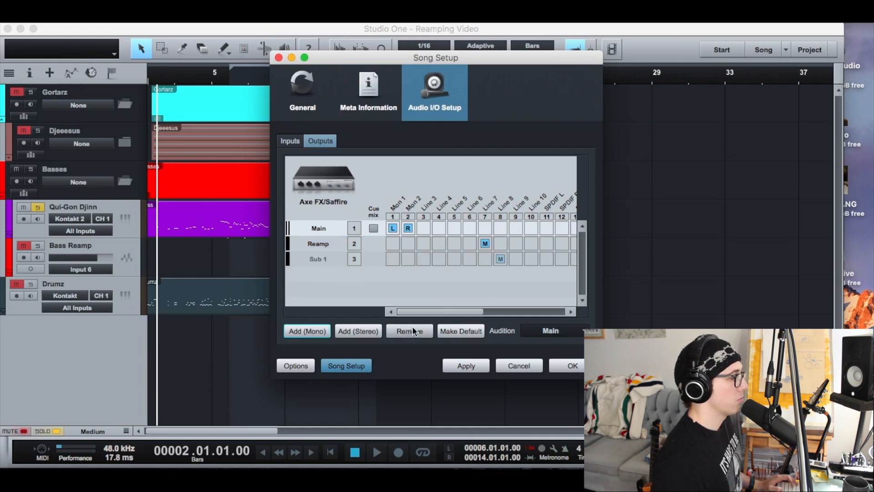
pyautogui.click(313, 261)
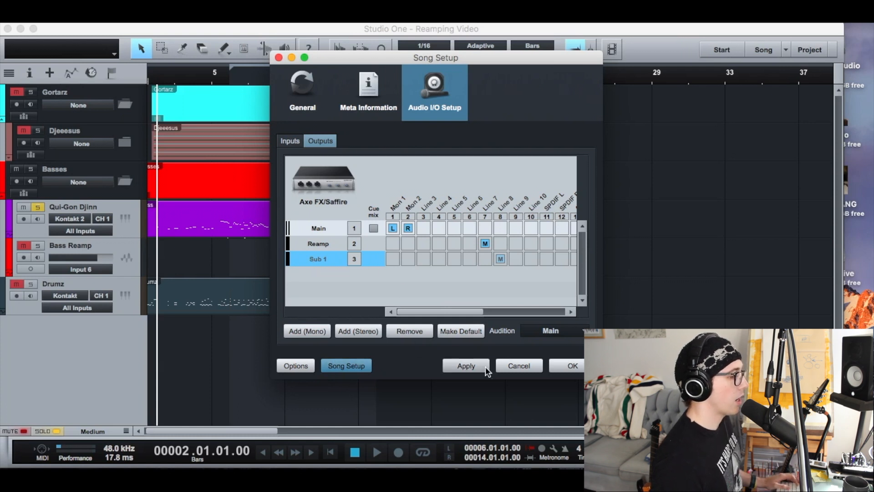
pyautogui.click(416, 334)
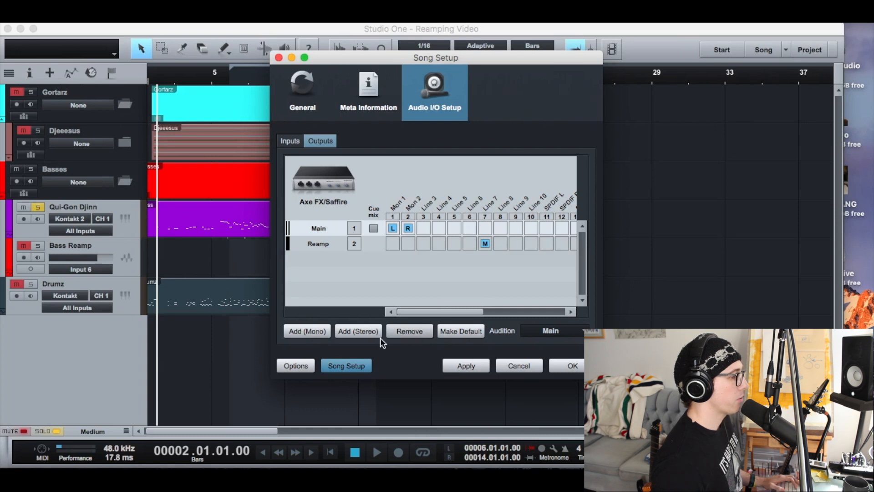
pyautogui.click(484, 239)
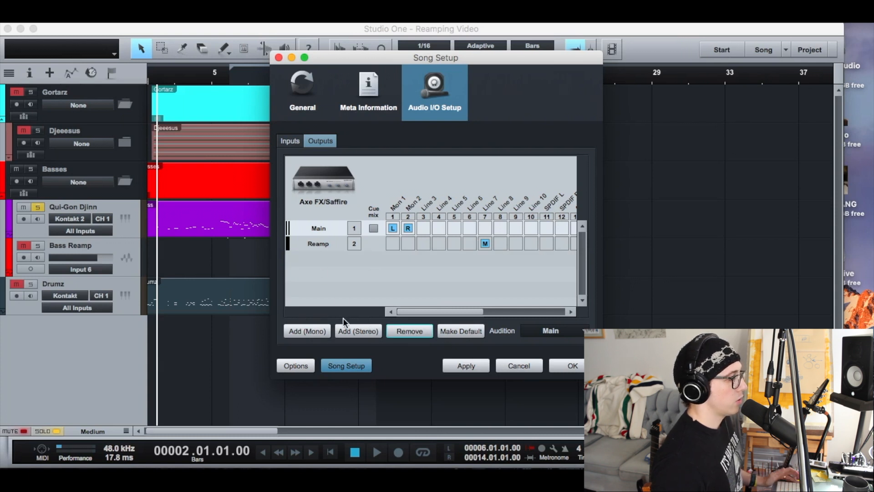
# Step: Add a stereo output named Stereo DI, assigned to Line 5 and Line 6, and apply the setup
pyautogui.click(357, 333)
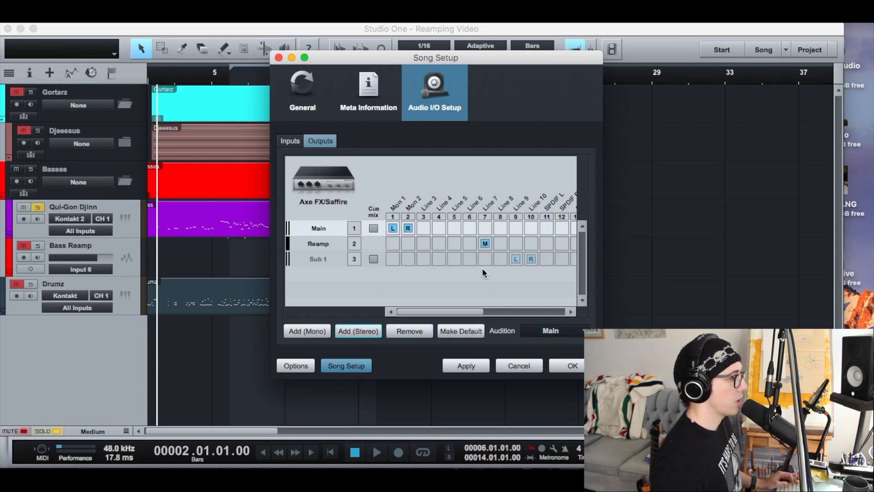
pyautogui.click(454, 258)
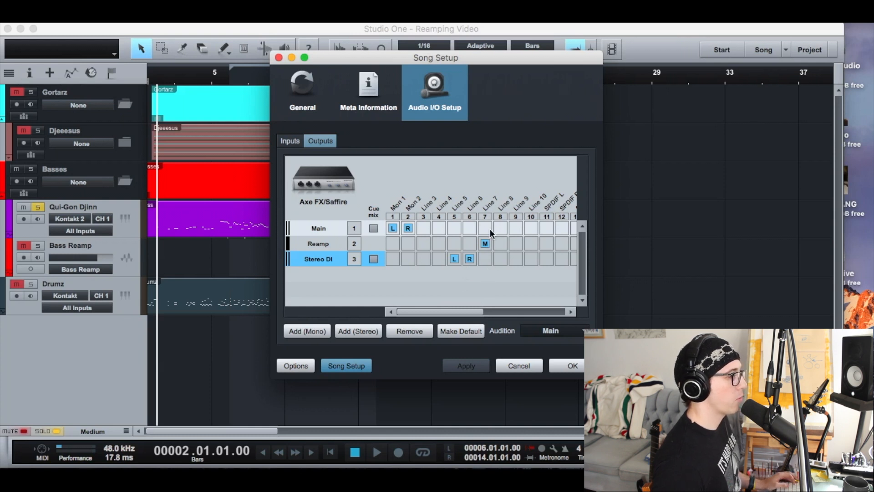
# Step: Try other line assignments for the Main and Reamp outputs, ending with Main on Mon 1 and Mon 2 and Reamp on Line 7
pyautogui.click(455, 228)
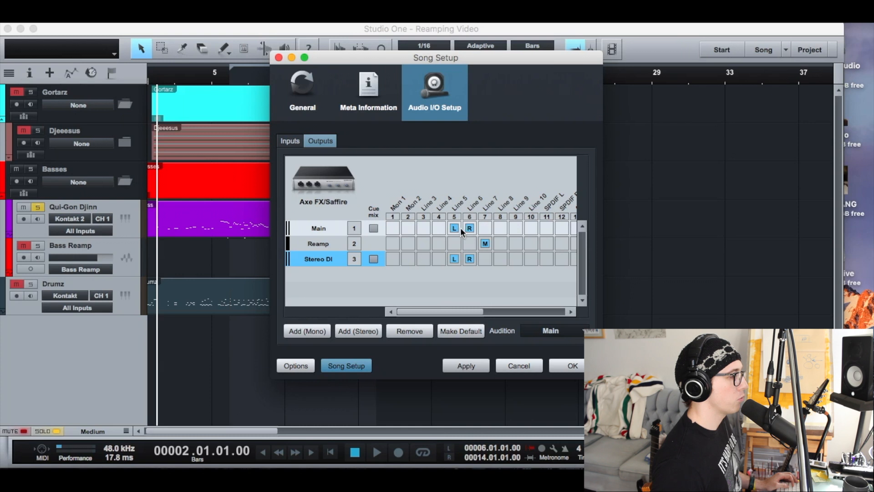
pyautogui.click(390, 229)
pyautogui.click(453, 245)
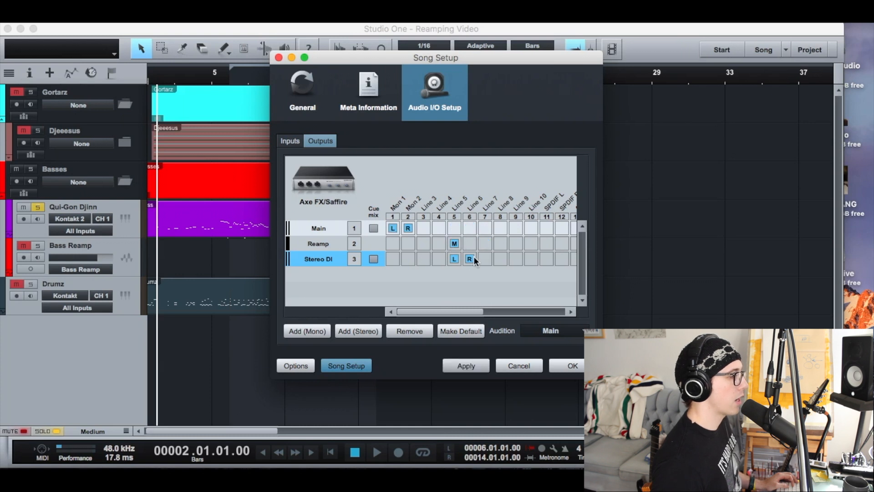
pyautogui.click(514, 242)
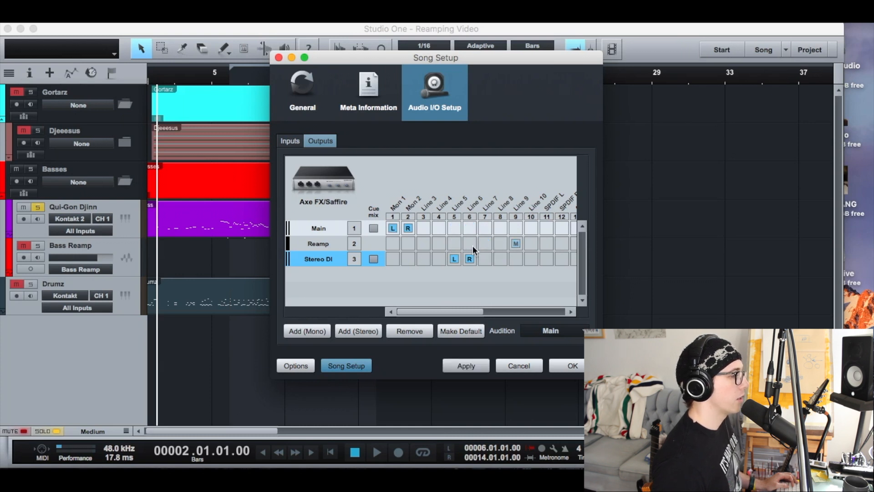
pyautogui.click(485, 229)
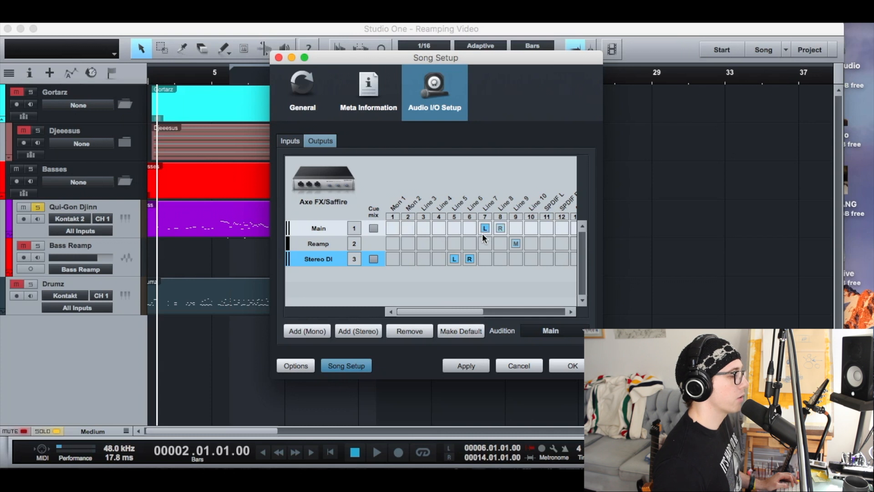
pyautogui.click(394, 229)
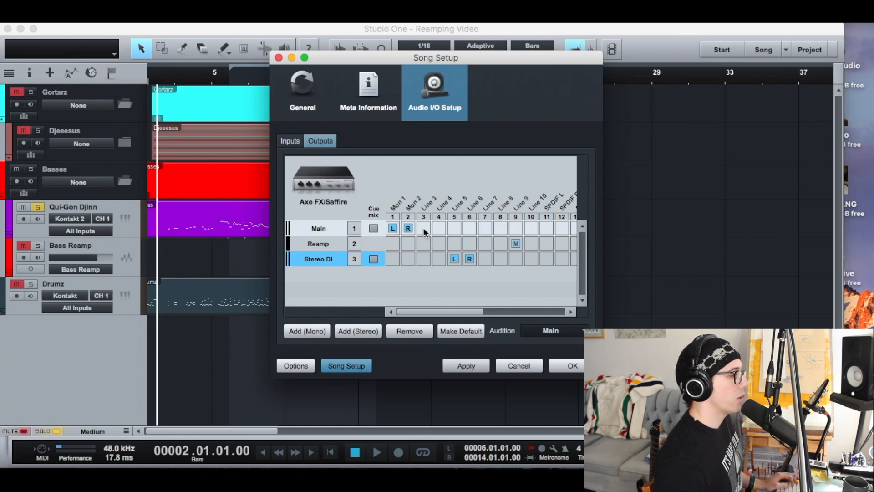
pyautogui.click(485, 244)
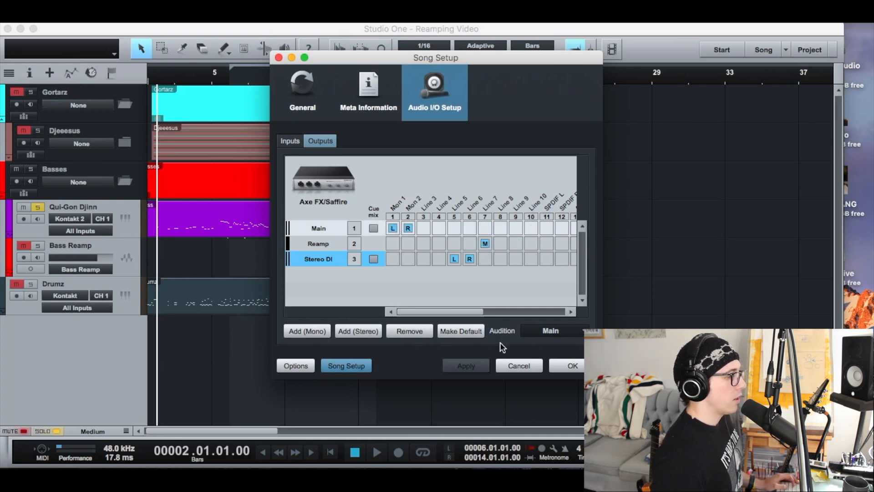
# Step: Check the line output routing in the Saffire mixer, and remove the Stereo DI output from Studio One's song setup before closing it
pyautogui.hotkey('ctrl', 'Right')
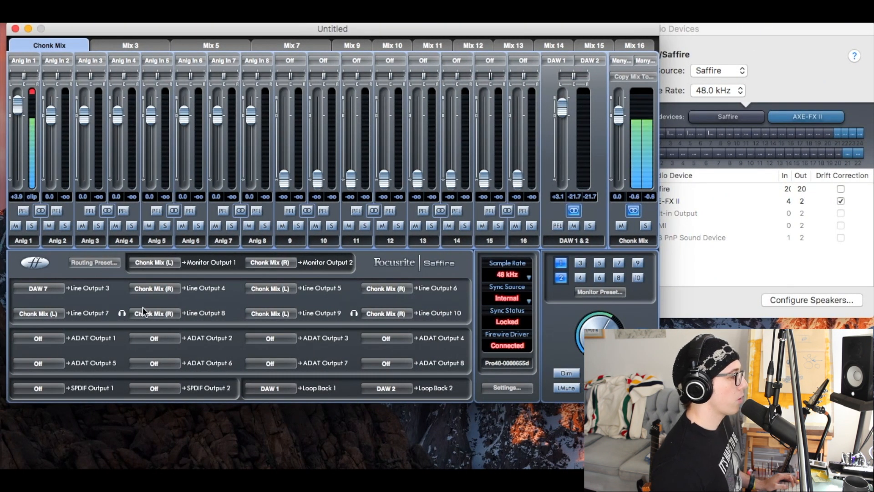
pyautogui.hotkey('ctrl', 'Left')
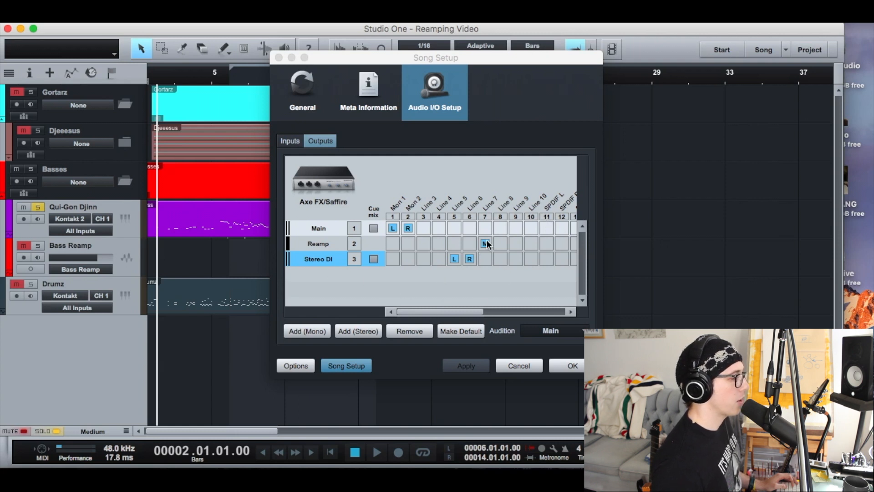
pyautogui.click(417, 330)
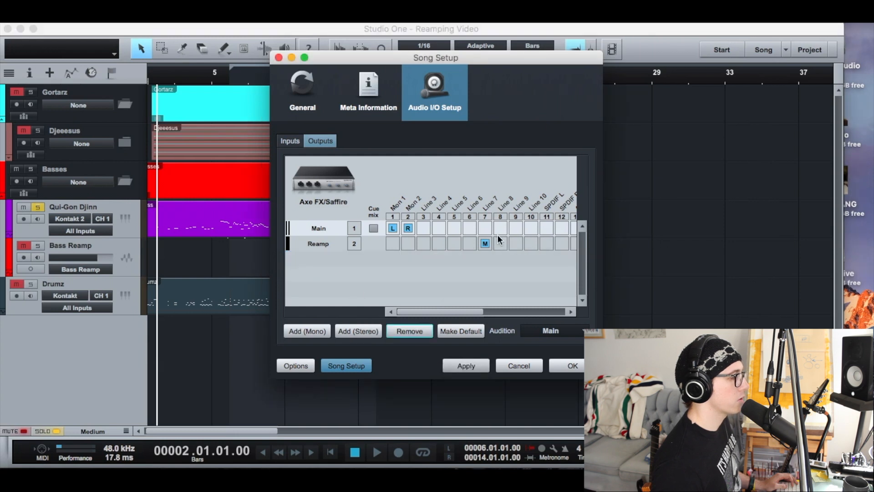
pyautogui.click(520, 367)
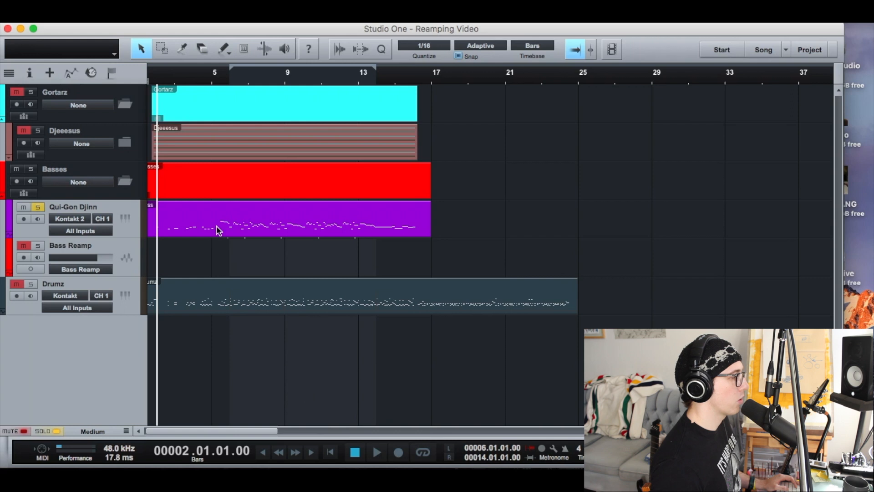
# Step: Route the Bass channel's output from the console to Reamp, and close the console
pyautogui.press('F3')
pyautogui.hscroll(2, 379, 155)
pyautogui.click(291, 149)
pyautogui.hscroll(-3, 463, 157)
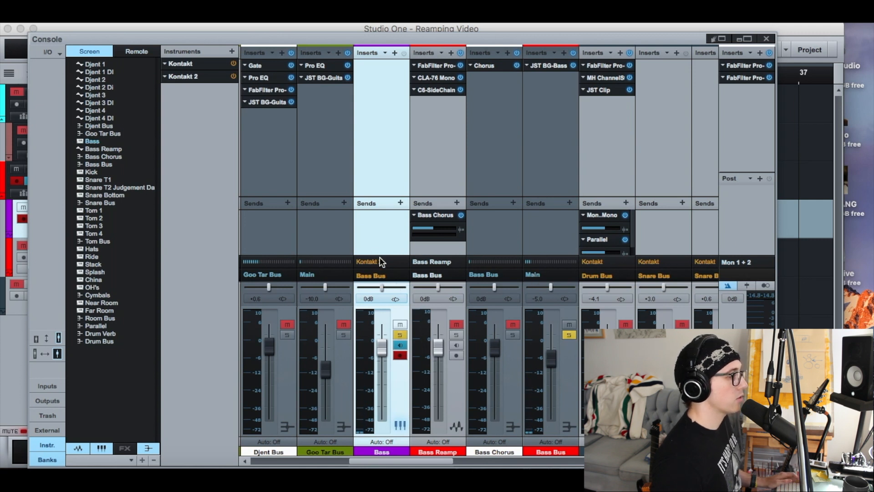
pyautogui.click(160, 17)
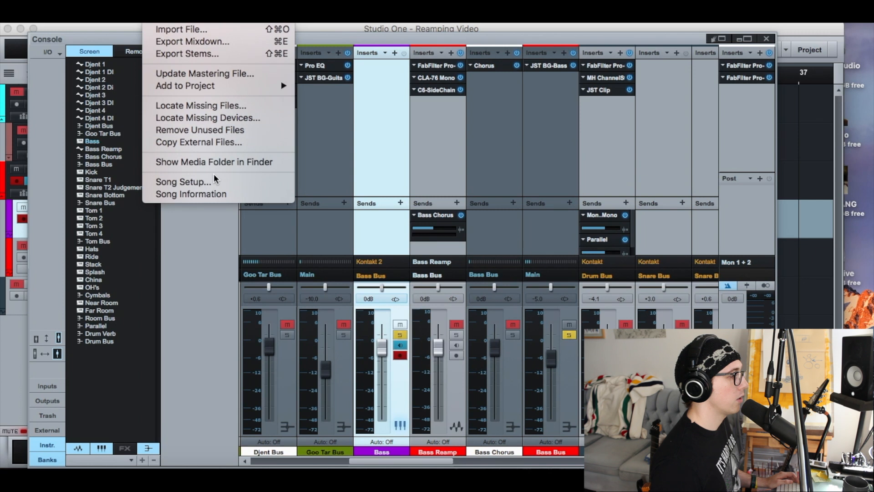
pyautogui.click(383, 275)
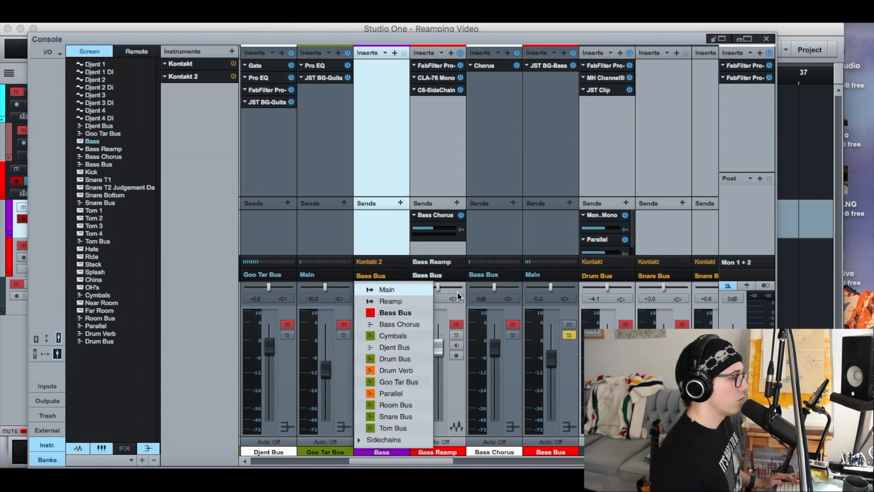
pyautogui.click(389, 301)
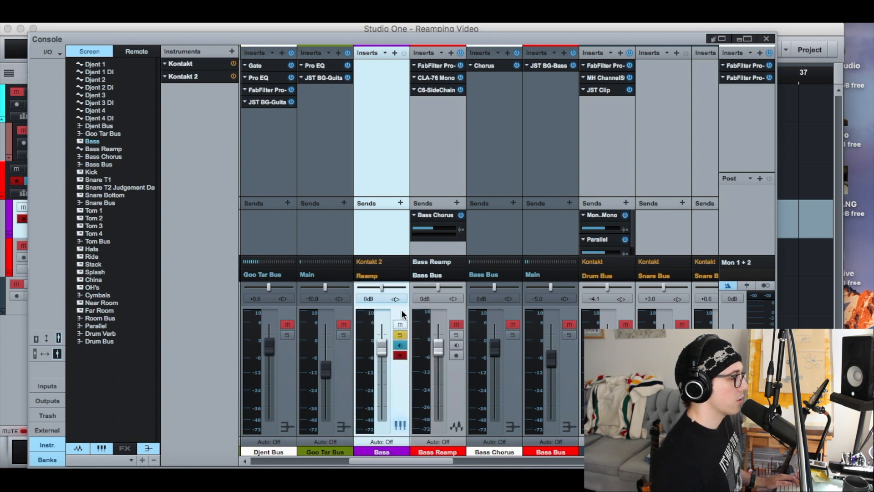
pyautogui.click(767, 39)
# Step: Switch to the Saffire mixer and select DAW 7 as the source for Line Output 3
pyautogui.hotkey('ctrl', 'Right')
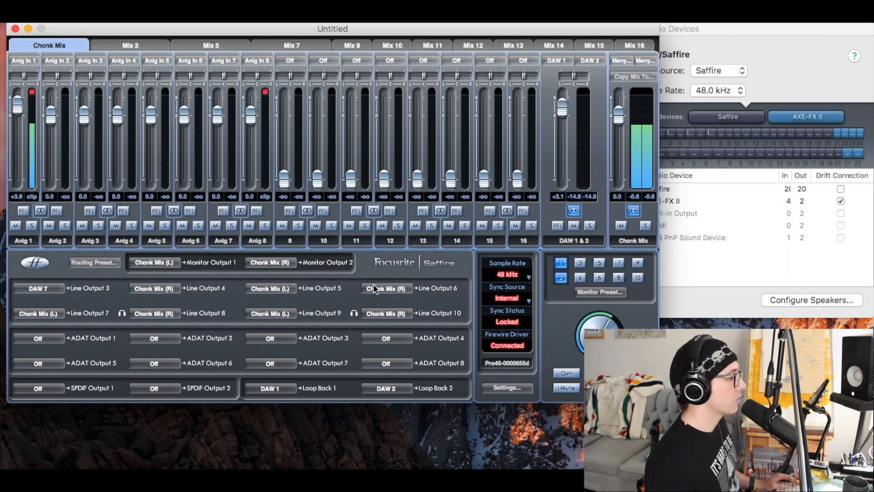
pyautogui.click(50, 290)
pyautogui.moveTo(73, 331)
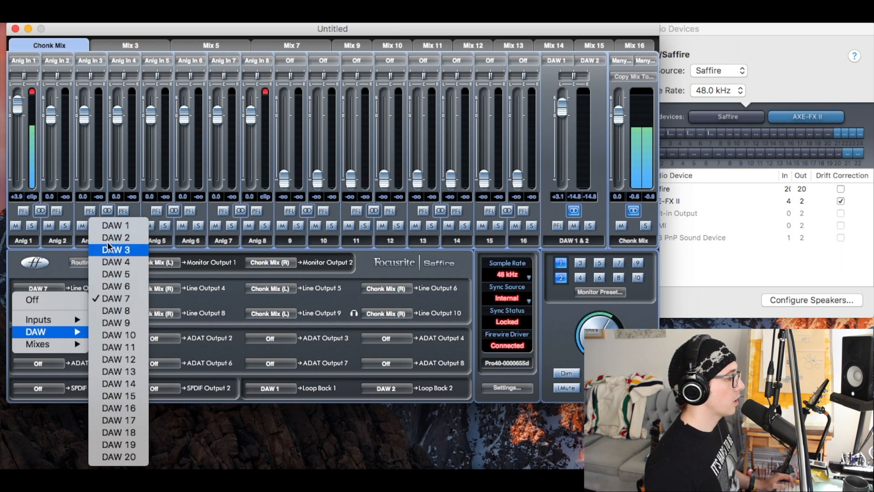
pyautogui.click(131, 302)
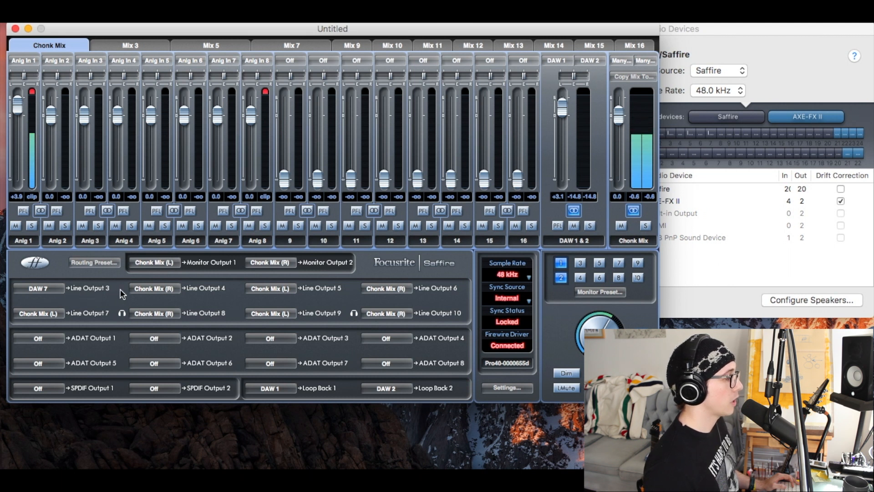
# Step: Turn off the source for Line Output 3 and assign DAW 7 to Line Output 4
pyautogui.click(137, 288)
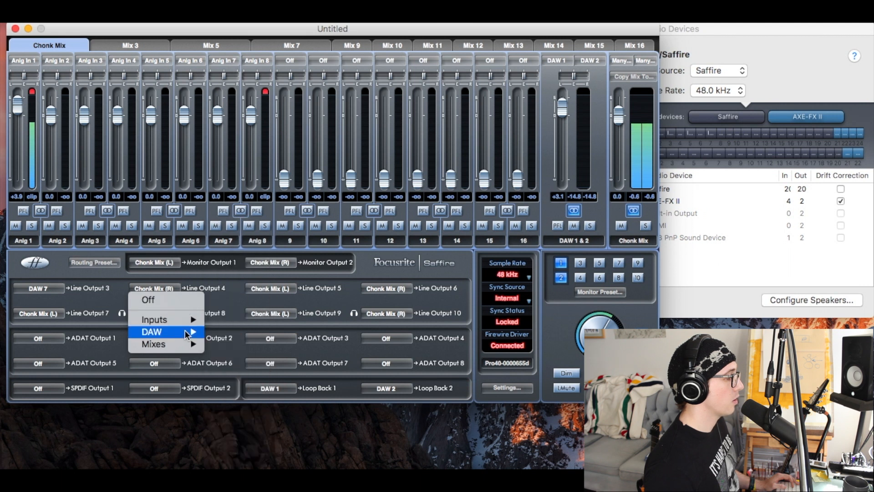
pyautogui.click(122, 290)
pyautogui.click(39, 288)
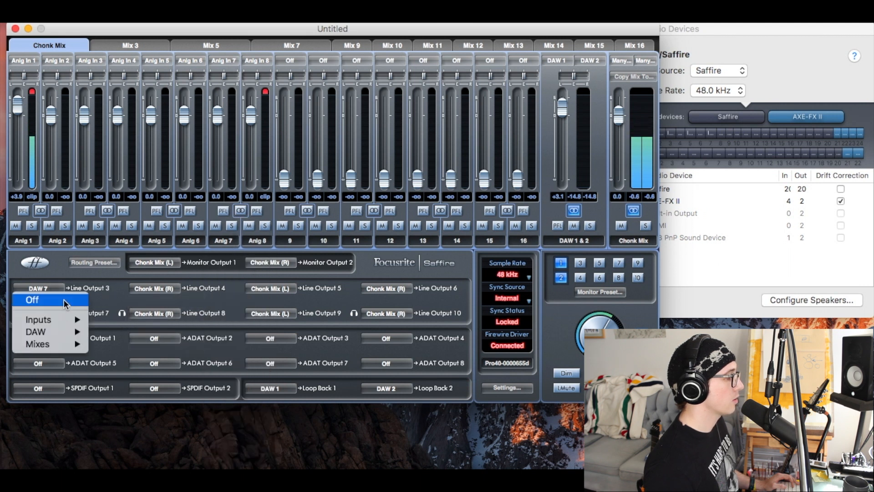
pyautogui.click(52, 299)
pyautogui.click(131, 290)
pyautogui.moveTo(189, 334)
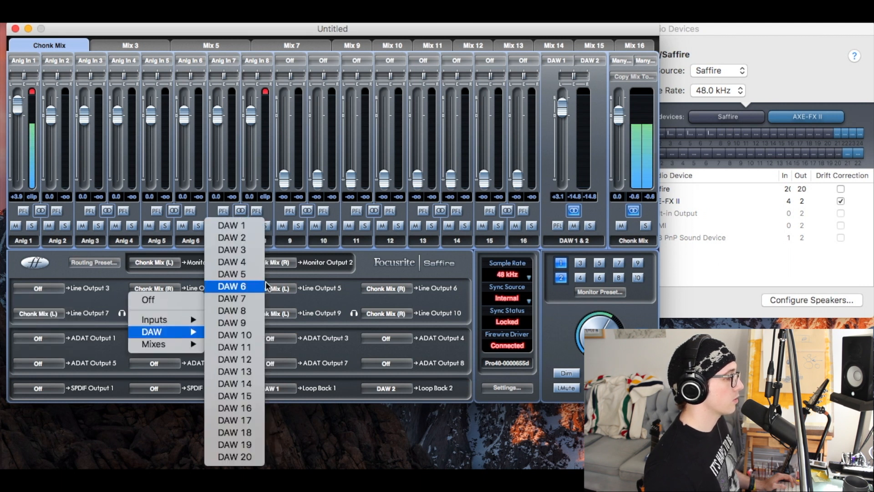
pyautogui.click(263, 299)
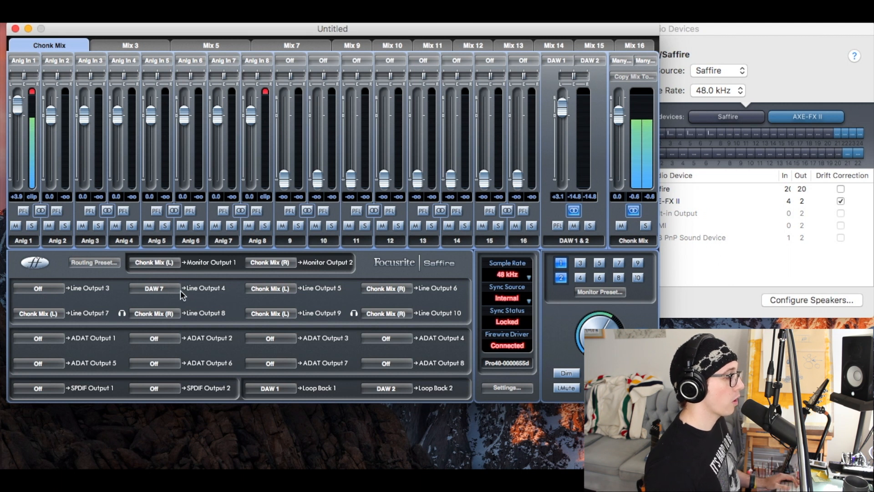
# Step: Open the DAW source choices for Line Output 4
pyautogui.click(163, 295)
pyautogui.moveTo(176, 333)
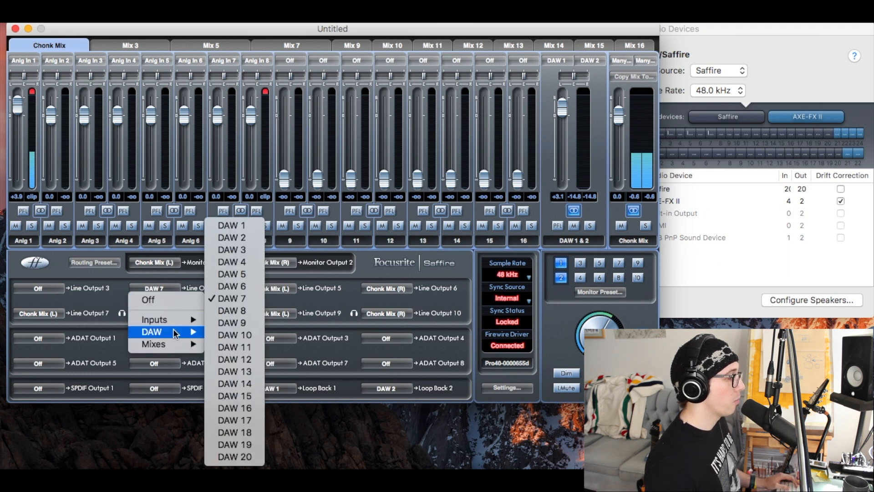